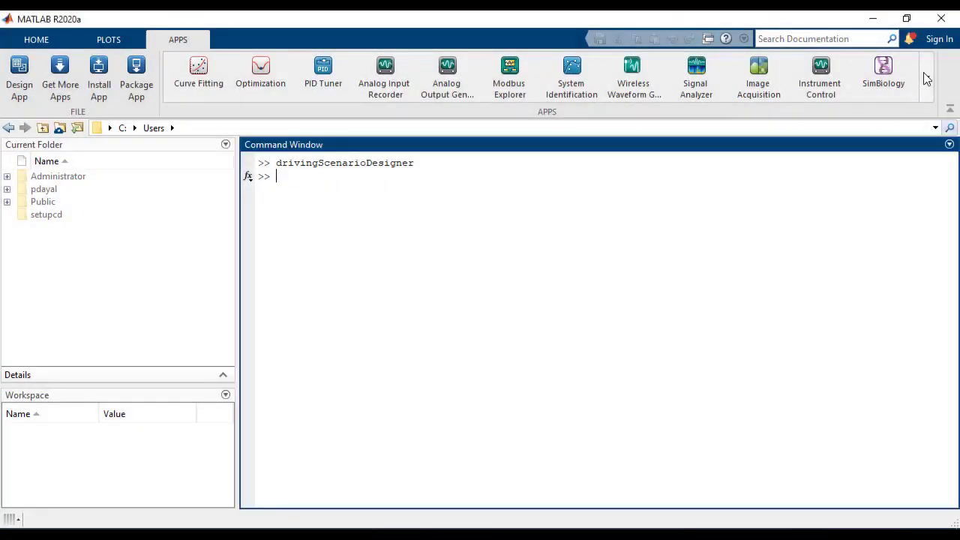
# Launch Driving Scenario Designer from the Automotive section of the Apps gallery.
pyautogui.click(927, 77)
pyautogui.moveTo(927, 121); pyautogui.dragTo(926, 198)
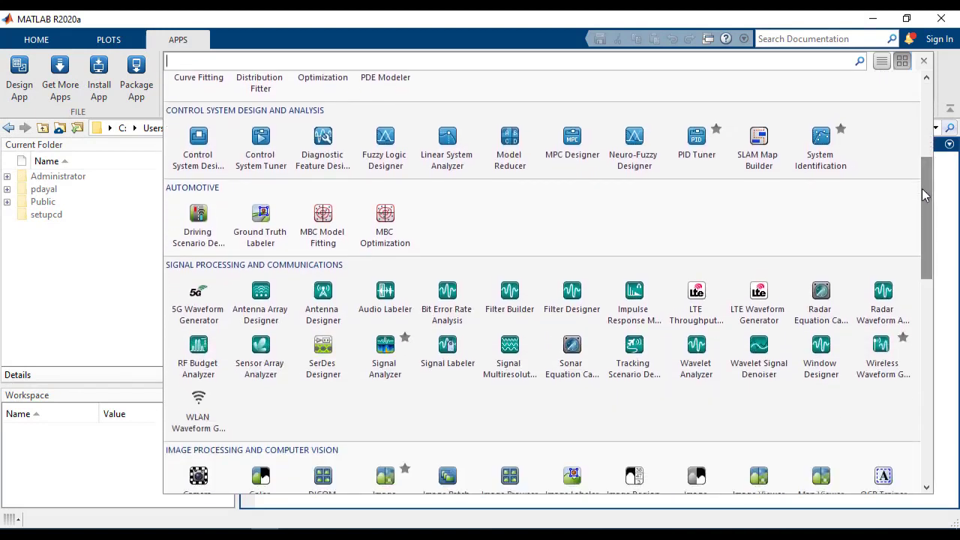
pyautogui.click(213, 243)
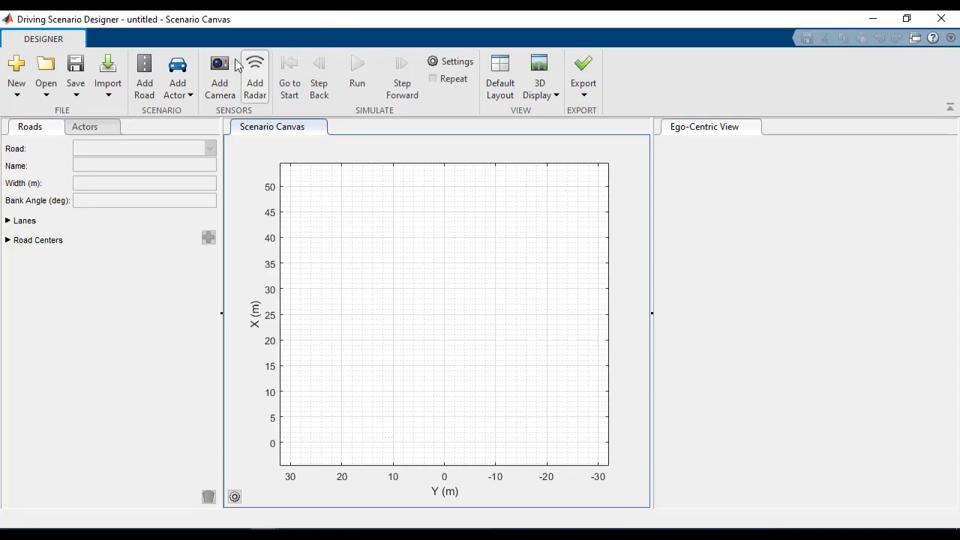
# Draw a straight two-point road from near the origin up to about X 50.
pyautogui.click(146, 93)
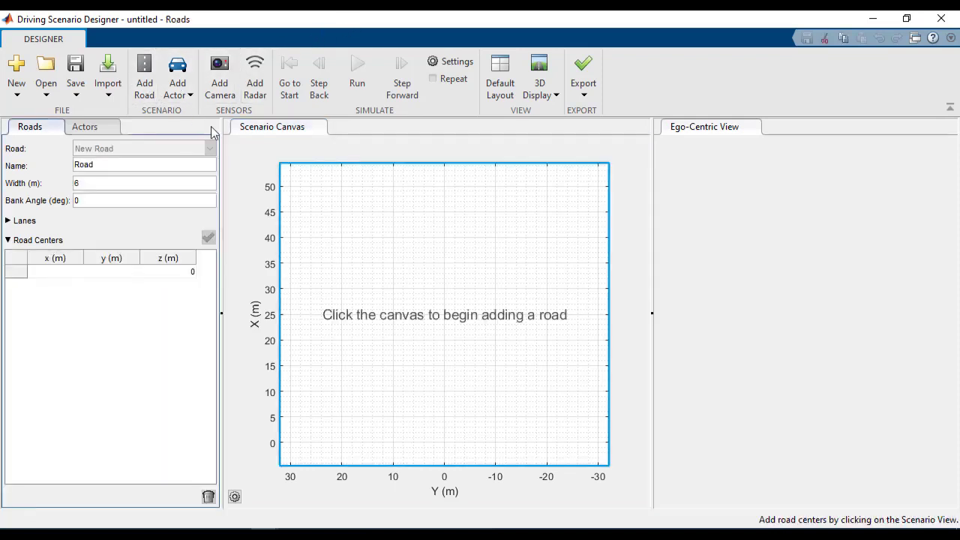
pyautogui.click(444, 448)
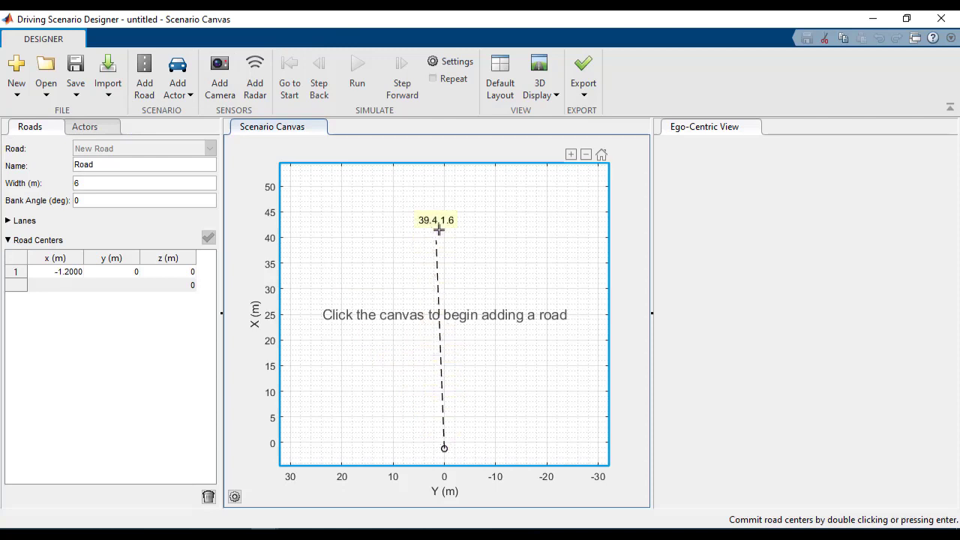
pyautogui.click(443, 187)
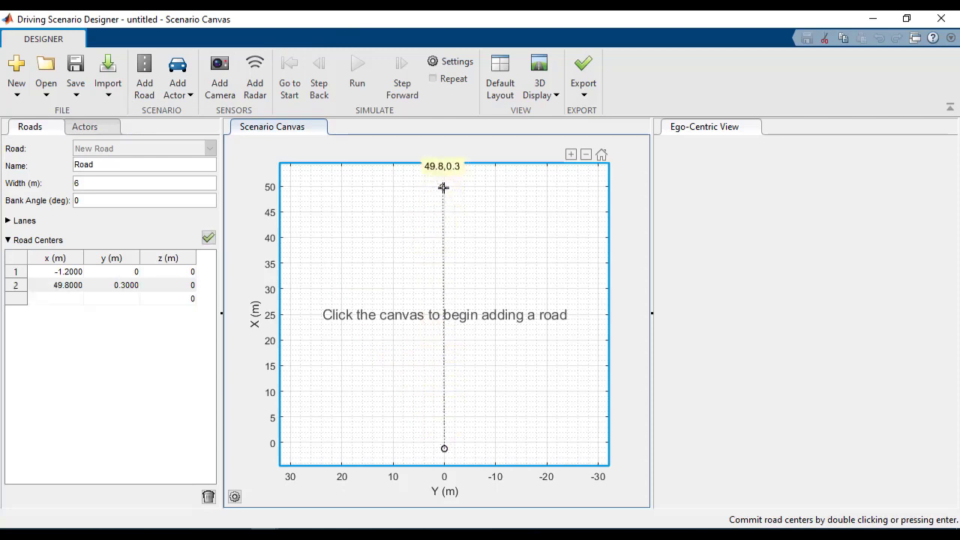
pyautogui.doubleClick(443, 188)
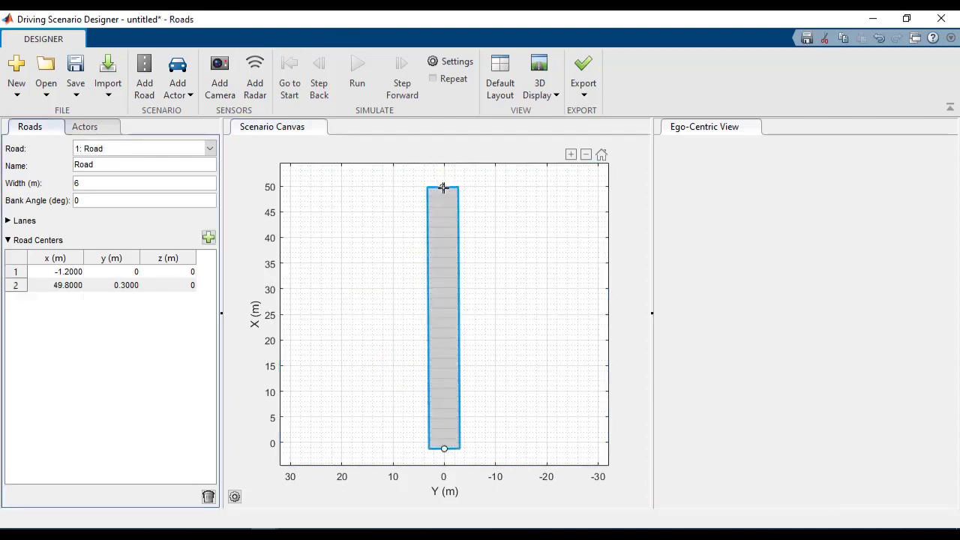
# Add a middle road center and shift it sideways so the road curves gently.
pyautogui.rightClick(445, 321)
pyautogui.click(459, 325)
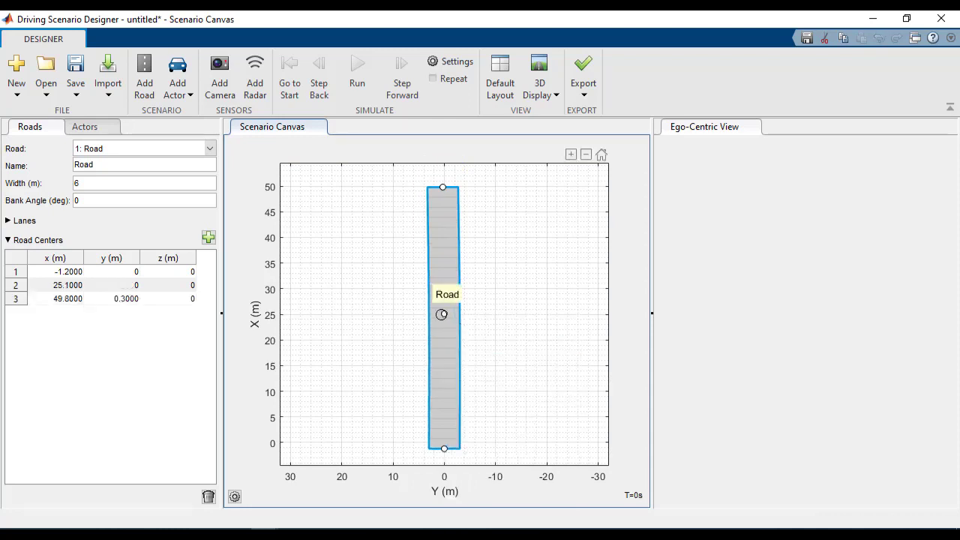
pyautogui.moveTo(442, 314); pyautogui.dragTo(461, 321)
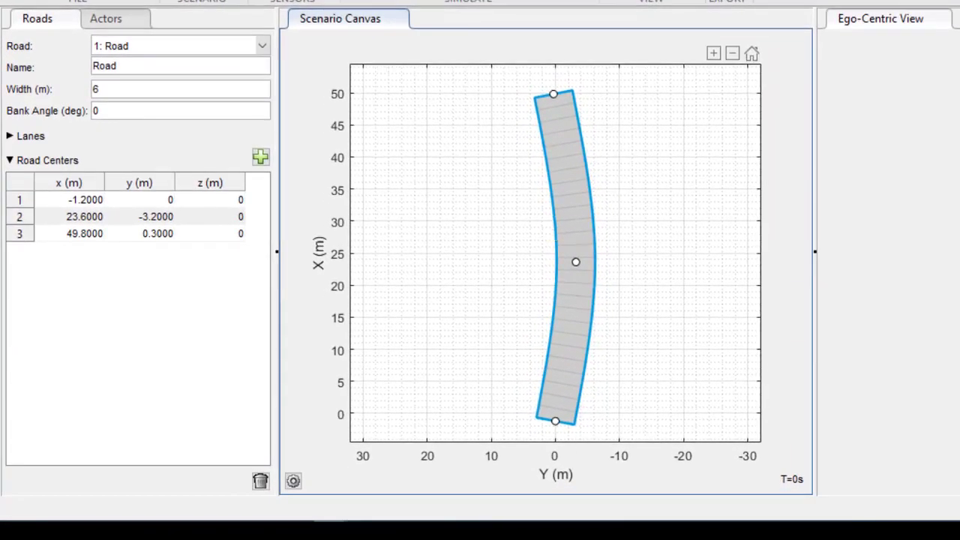
# Set the road width to 10 m and the number of lanes to 2.
pyautogui.doubleClick(248, 90)
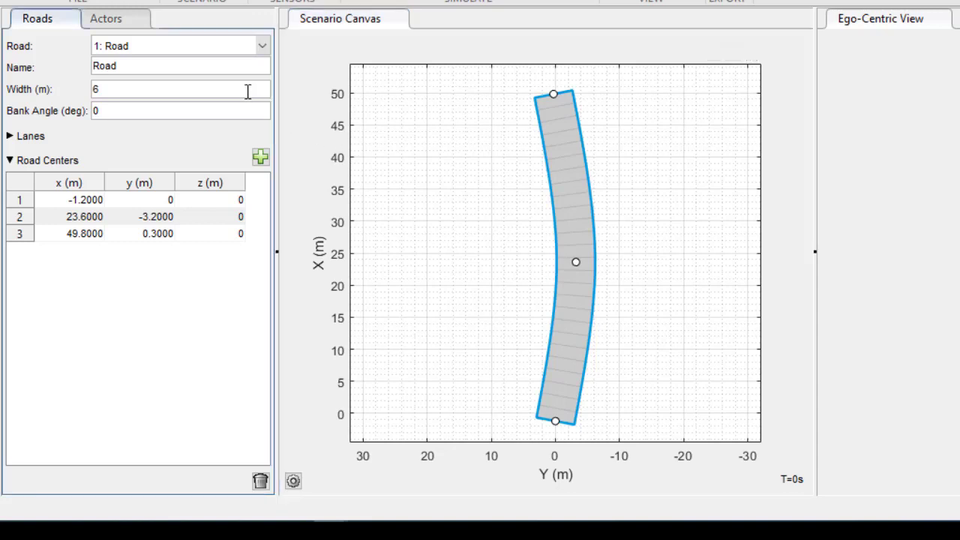
pyautogui.write('10')
pyautogui.press('Return')
pyautogui.click(11, 137)
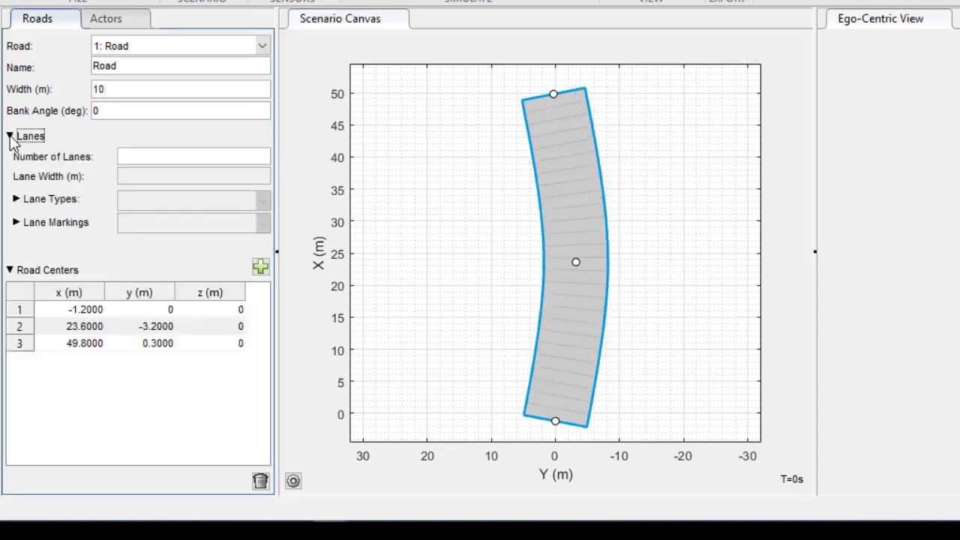
pyautogui.click(148, 159)
pyautogui.write('2')
pyautogui.press('Return')
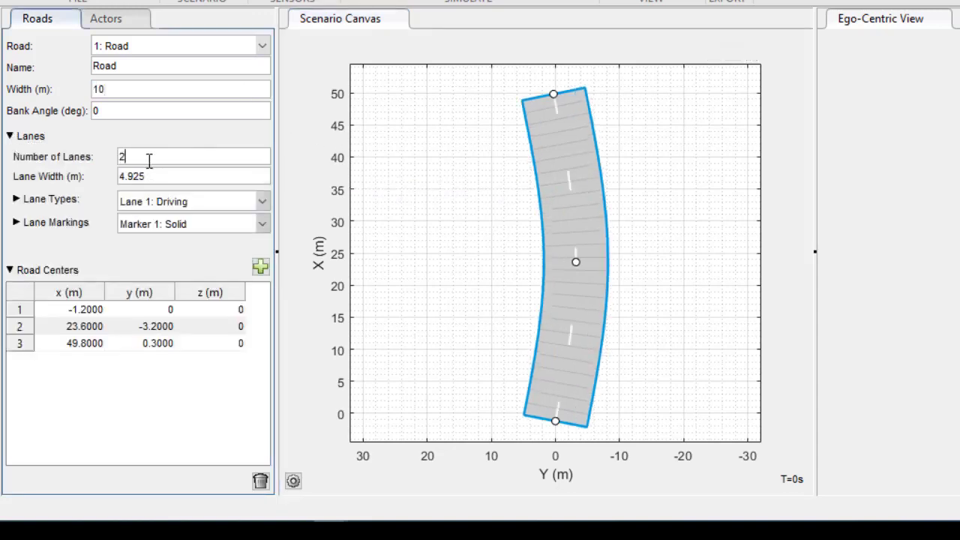
# Make Marker 2 a DoubleSolid line with yellow colour [0.98 0.86 0.36].
pyautogui.click(262, 224)
pyautogui.click(246, 258)
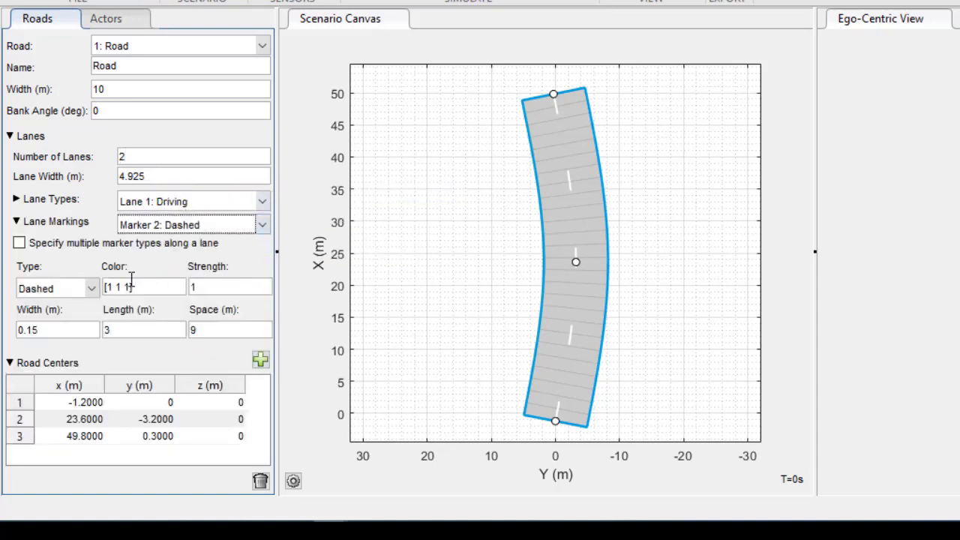
pyautogui.click(91, 289)
pyautogui.click(75, 354)
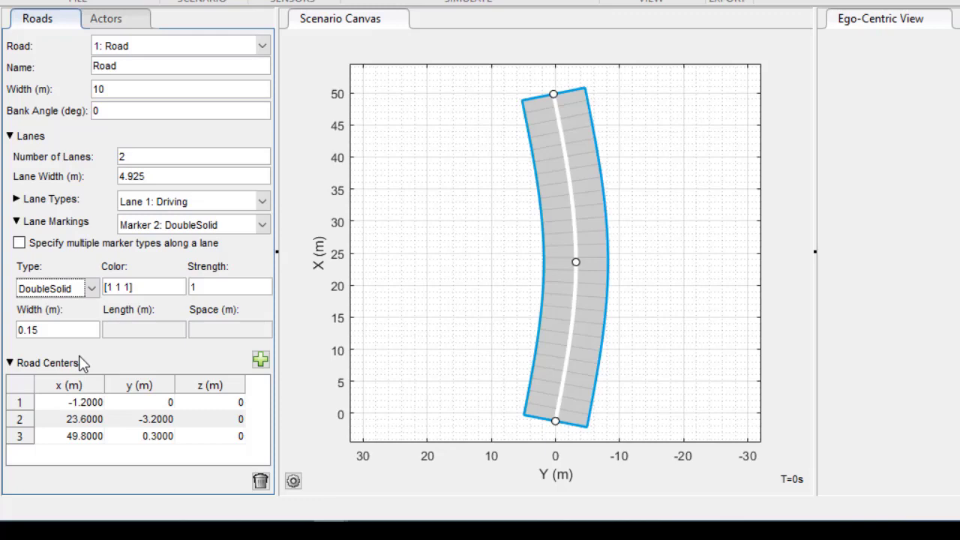
pyautogui.moveTo(139, 288); pyautogui.dragTo(79, 293)
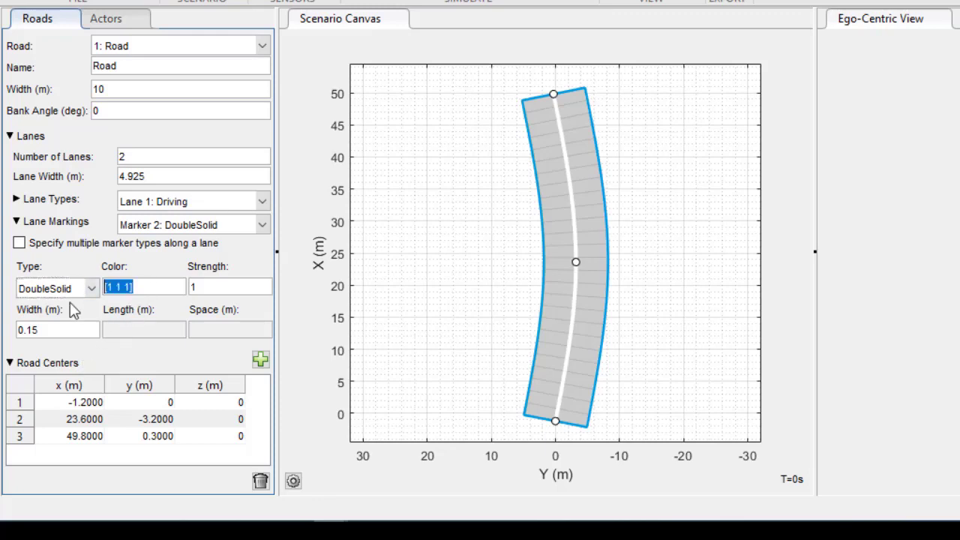
pyautogui.write('[0.98 0.86 0.36]')
pyautogui.press('Return')
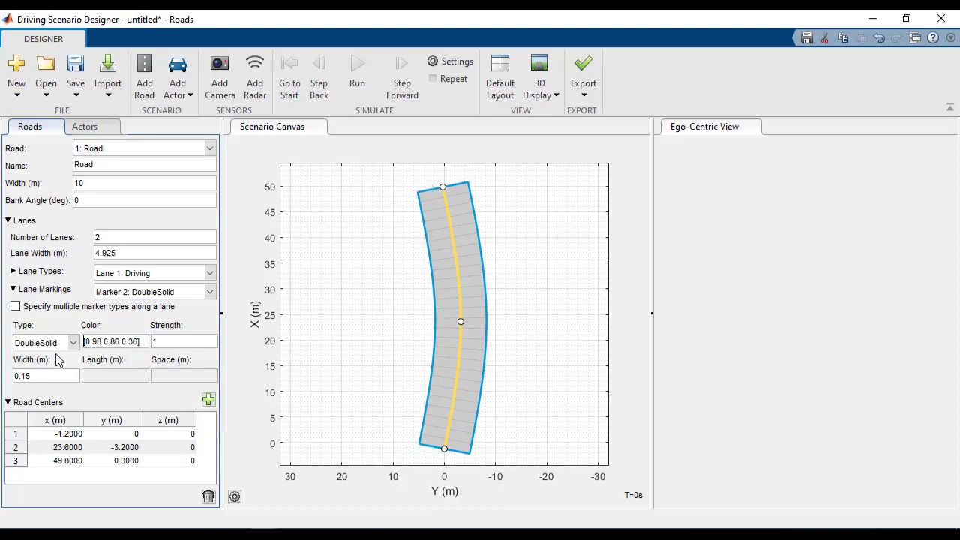
# Draw a straight road from left to right crossing the curved road at X 25.
pyautogui.click(145, 88)
pyautogui.click(338, 314)
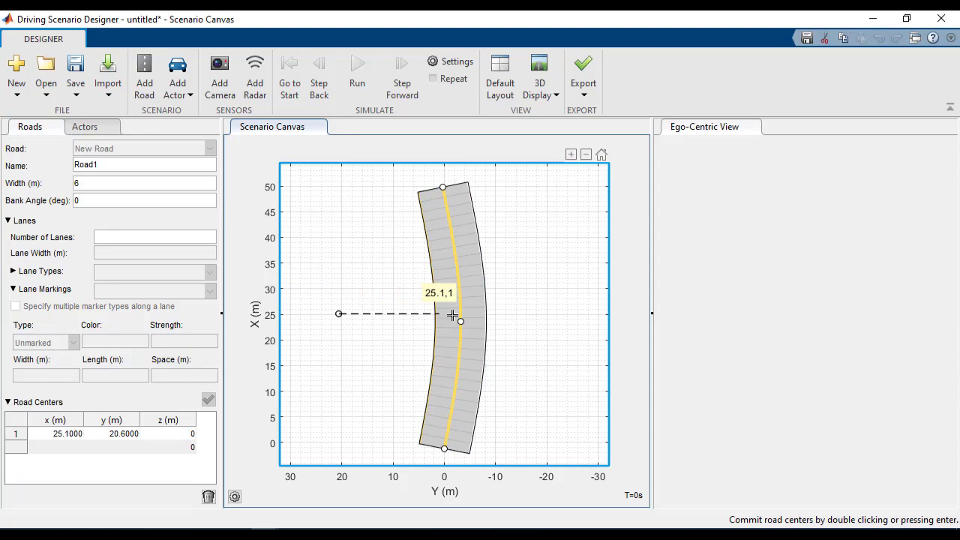
pyautogui.doubleClick(553, 314)
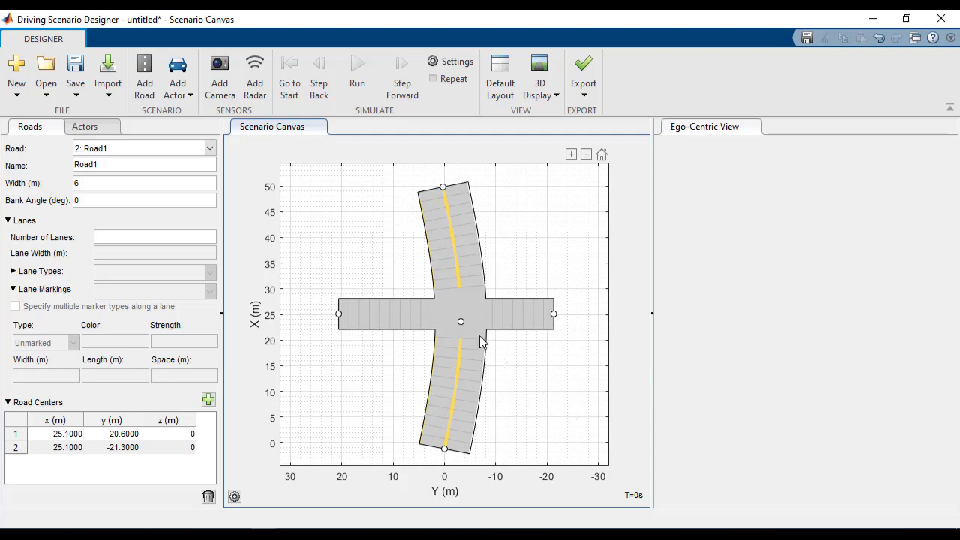
# Place a car in the lower right-hand lane of the road.
pyautogui.click(182, 90)
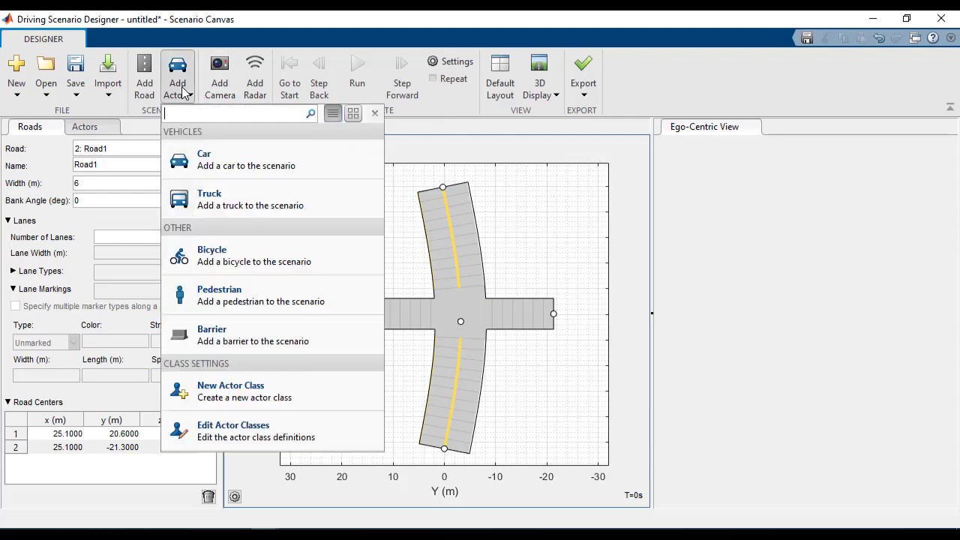
pyautogui.click(229, 158)
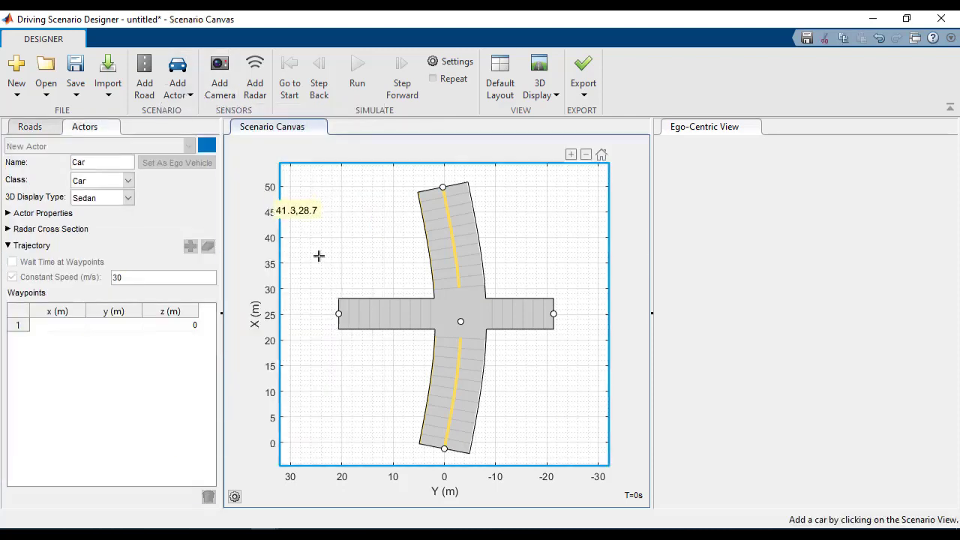
pyautogui.click(462, 428)
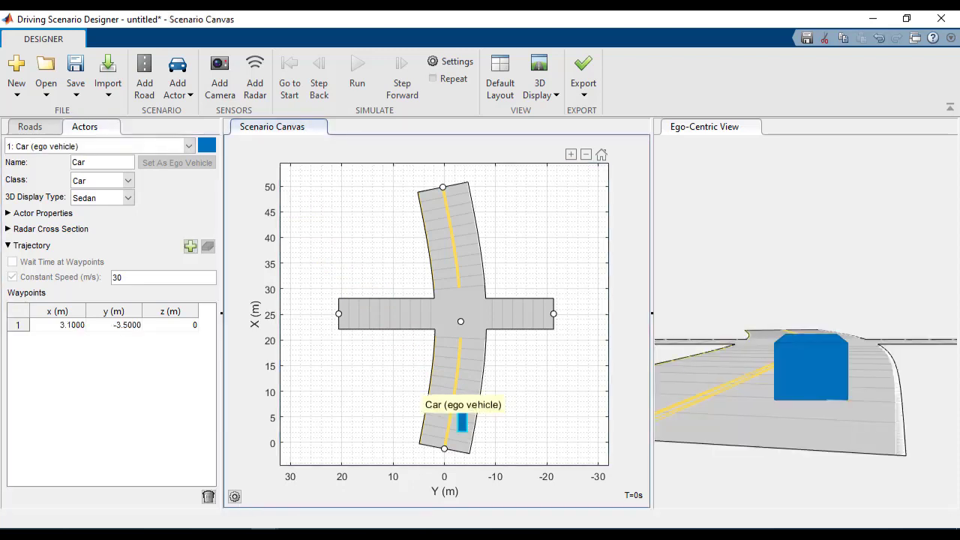
# Give the ego car waypoints running north through the intersection to near the road's top end.
pyautogui.rightClick(463, 425)
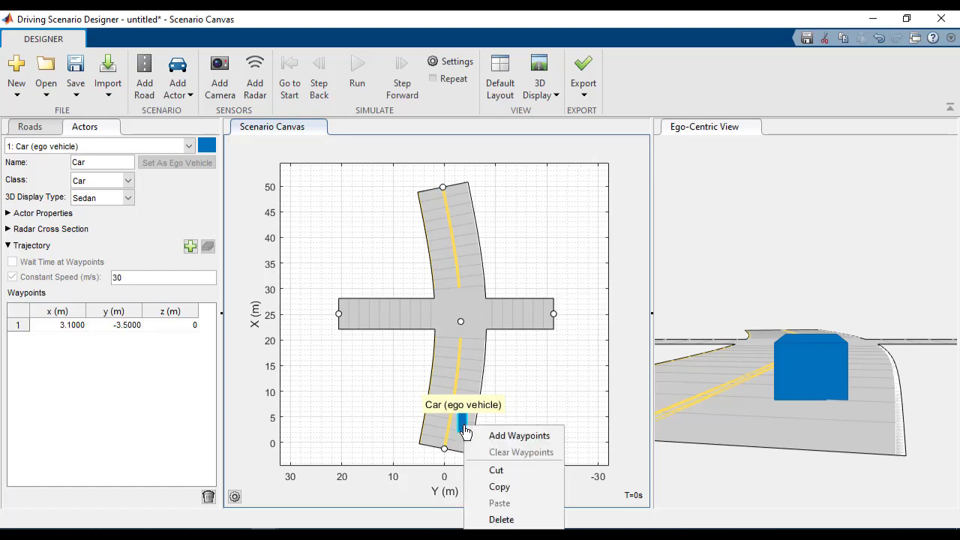
pyautogui.click(511, 434)
pyautogui.click(471, 380)
pyautogui.click(474, 347)
pyautogui.click(478, 313)
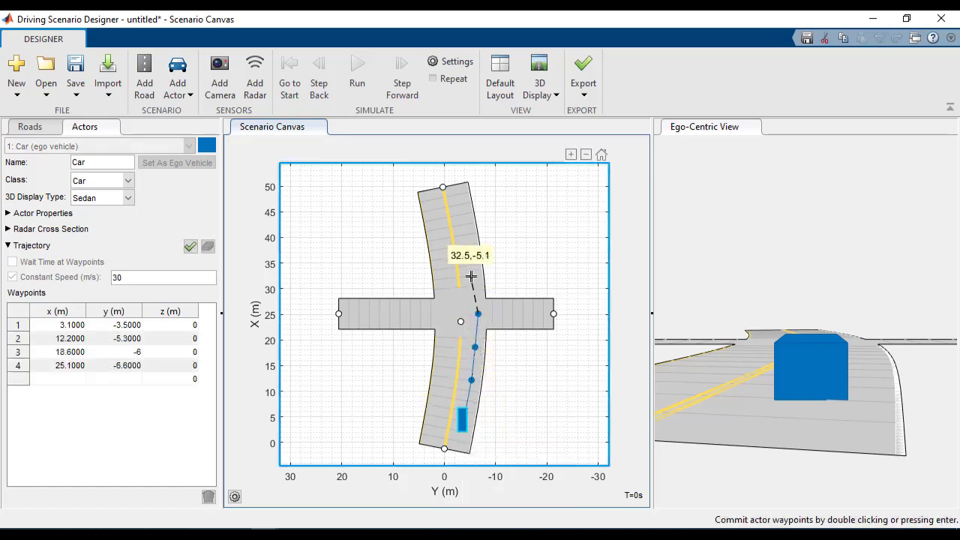
pyautogui.click(472, 271)
pyautogui.click(463, 231)
pyautogui.click(456, 195)
pyautogui.press('Return')
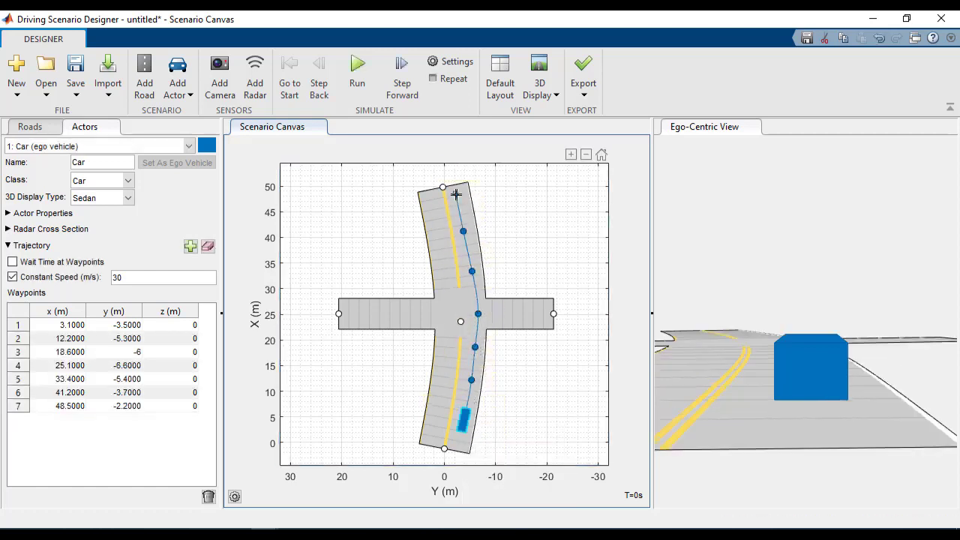
pyautogui.click(358, 84)
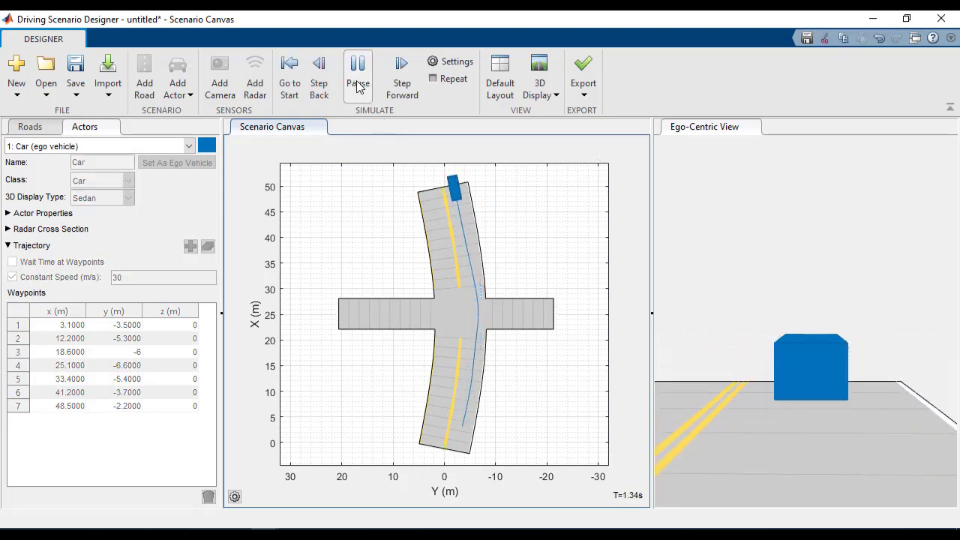
pyautogui.click(300, 91)
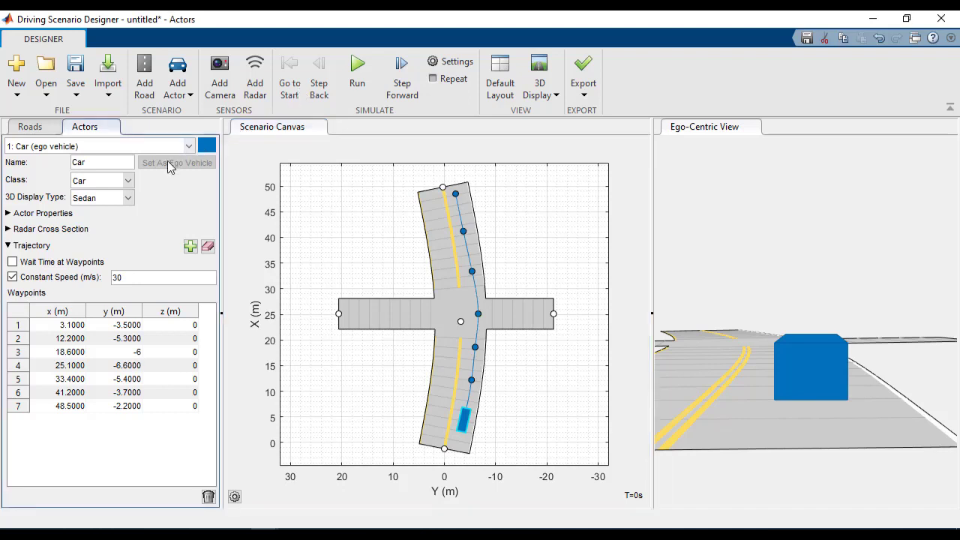
pyautogui.click(128, 184)
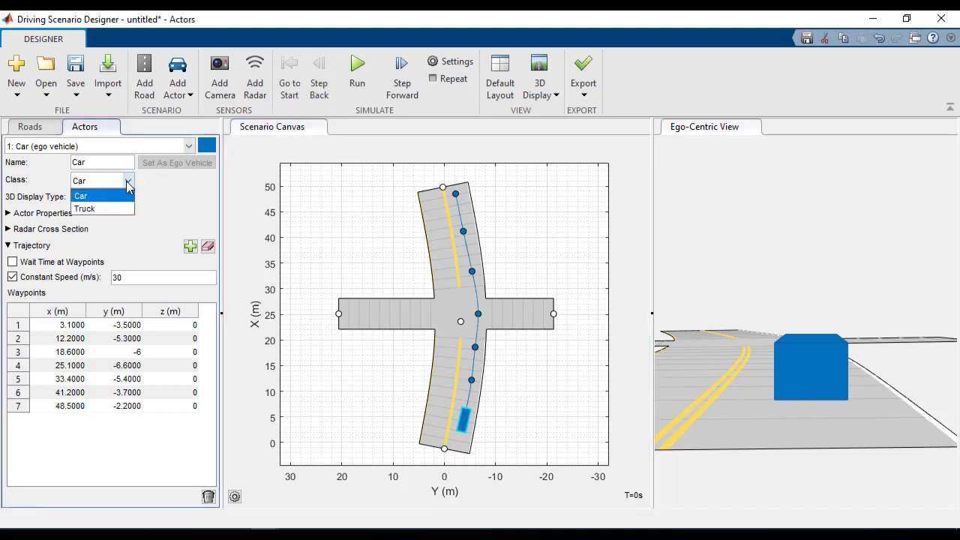
pyautogui.click(127, 187)
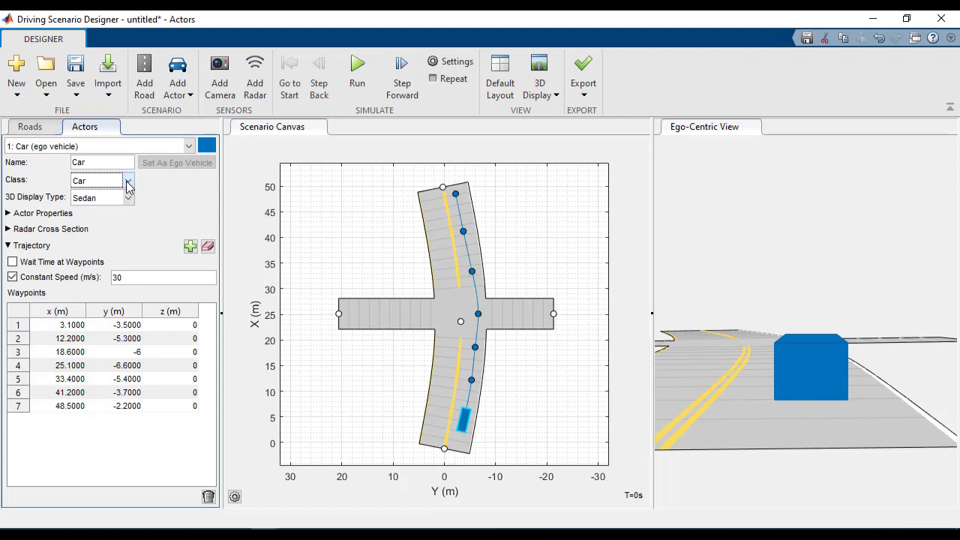
pyautogui.click(130, 200)
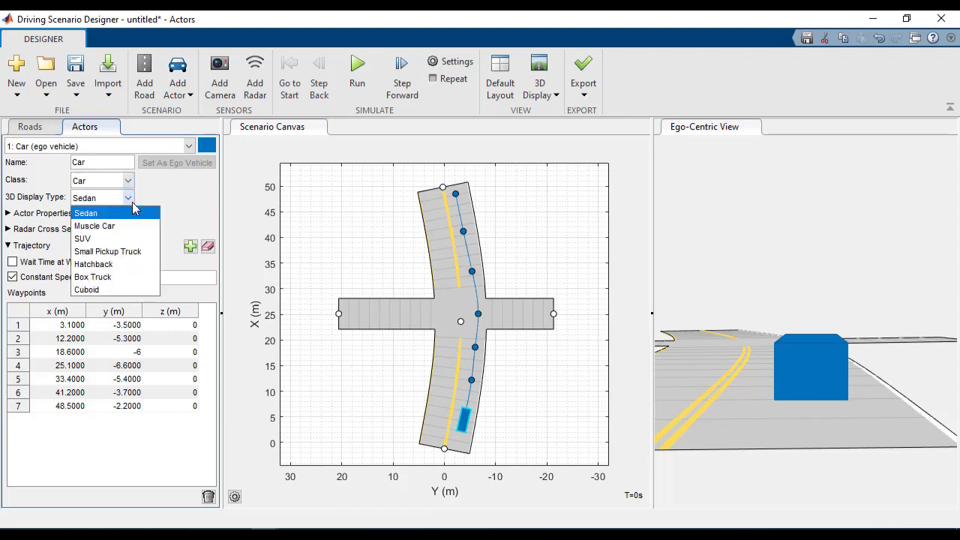
pyautogui.click(132, 202)
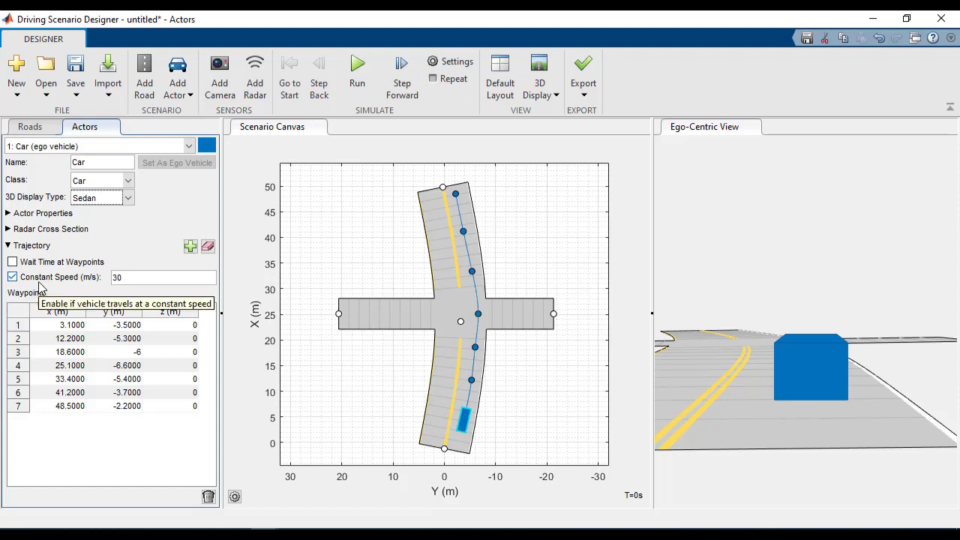
pyautogui.click(12, 277)
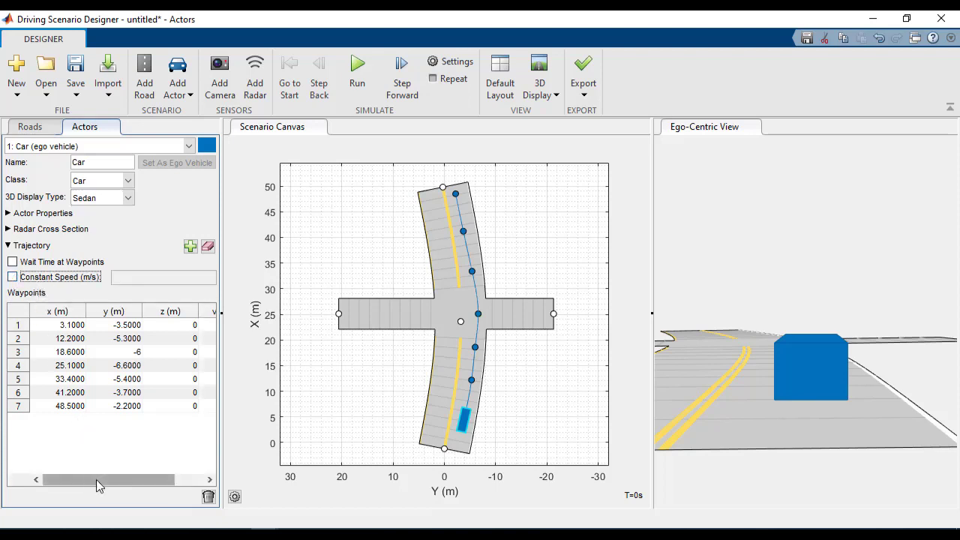
pyautogui.moveTo(97, 482); pyautogui.dragTo(120, 488)
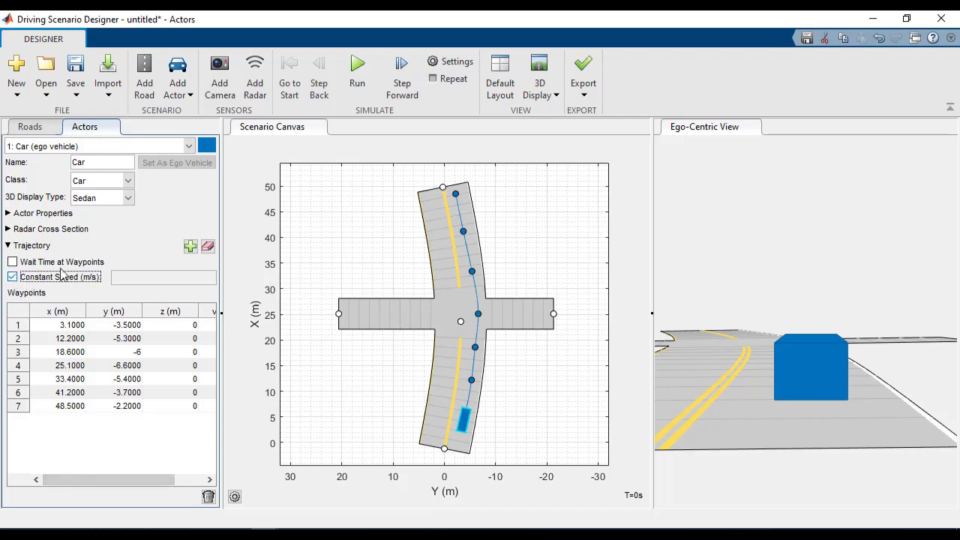
# Add a second car at the top of the left lane.
pyautogui.click(444, 166)
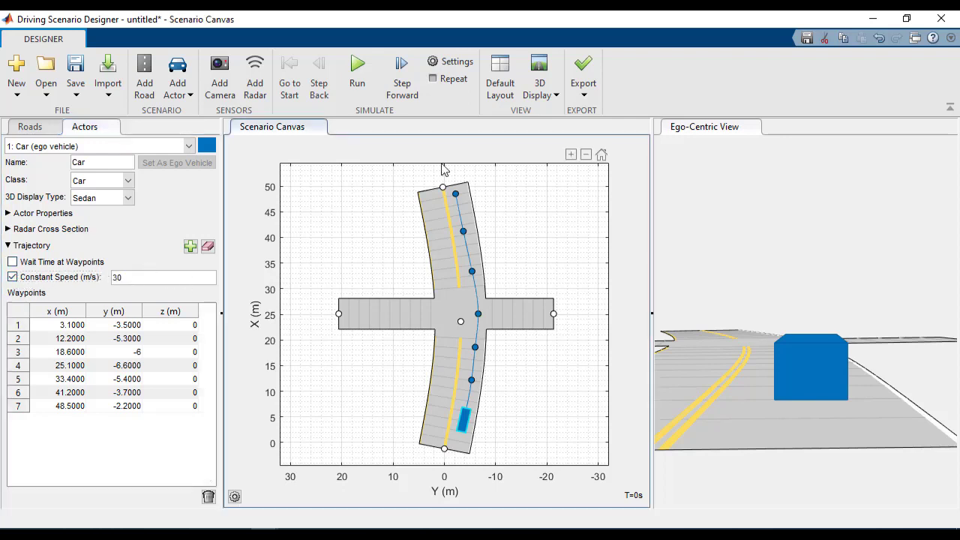
pyautogui.click(177, 75)
pyautogui.click(197, 158)
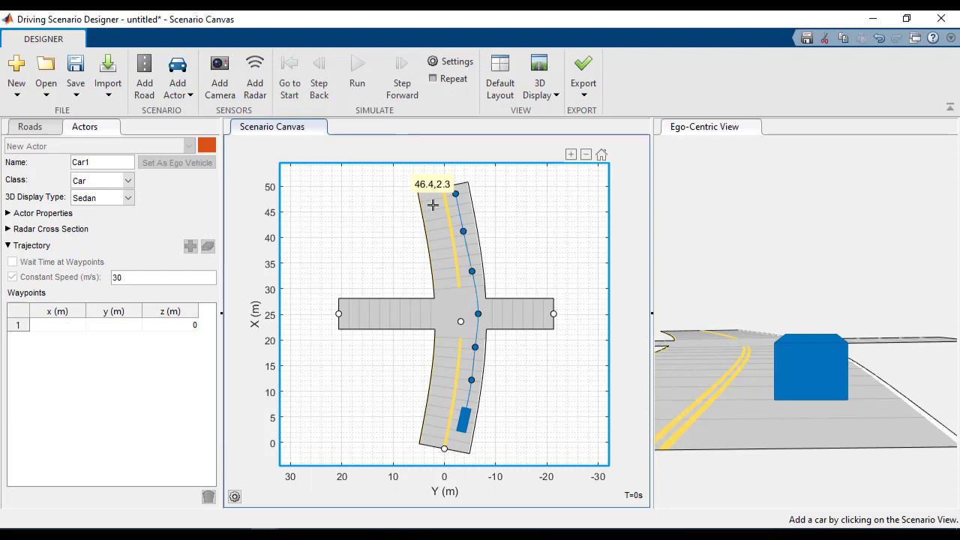
pyautogui.click(432, 206)
# Give the opposing car waypoints running south down the left lane through the intersection.
pyautogui.rightClick(439, 206)
pyautogui.click(462, 217)
pyautogui.click(441, 245)
pyautogui.click(451, 278)
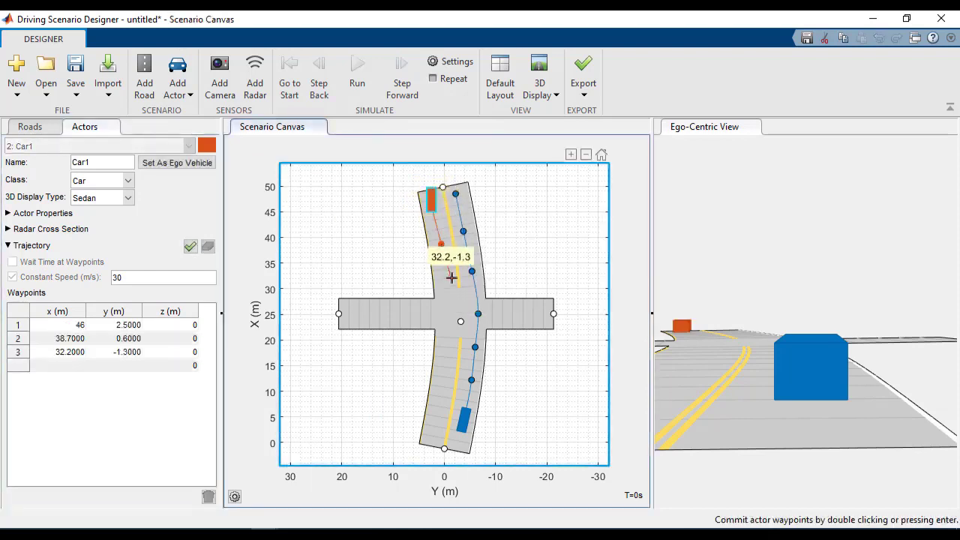
pyautogui.click(452, 322)
pyautogui.click(448, 369)
pyautogui.click(442, 415)
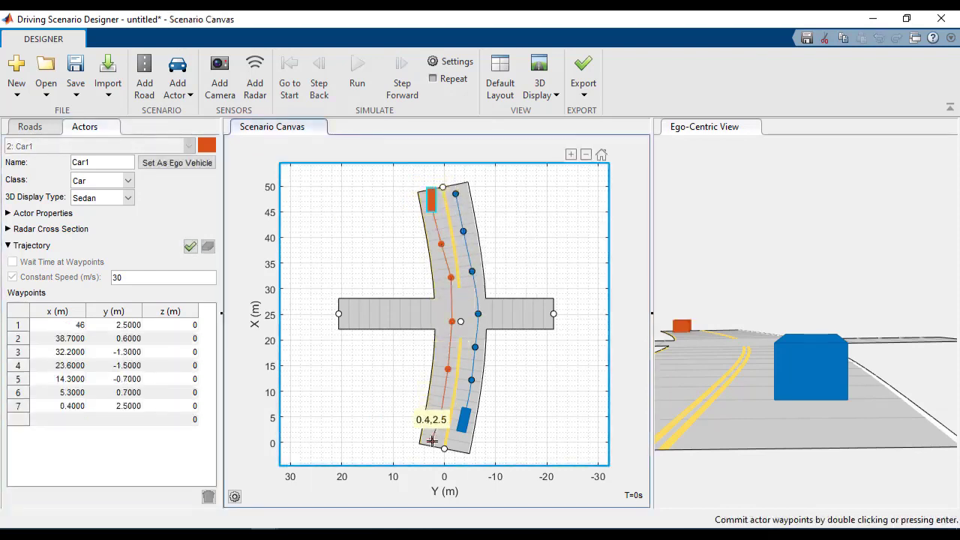
pyautogui.doubleClick(432, 441)
# Place a bicycle and a pedestrian side by side on the intersection's right arm.
pyautogui.click(178, 83)
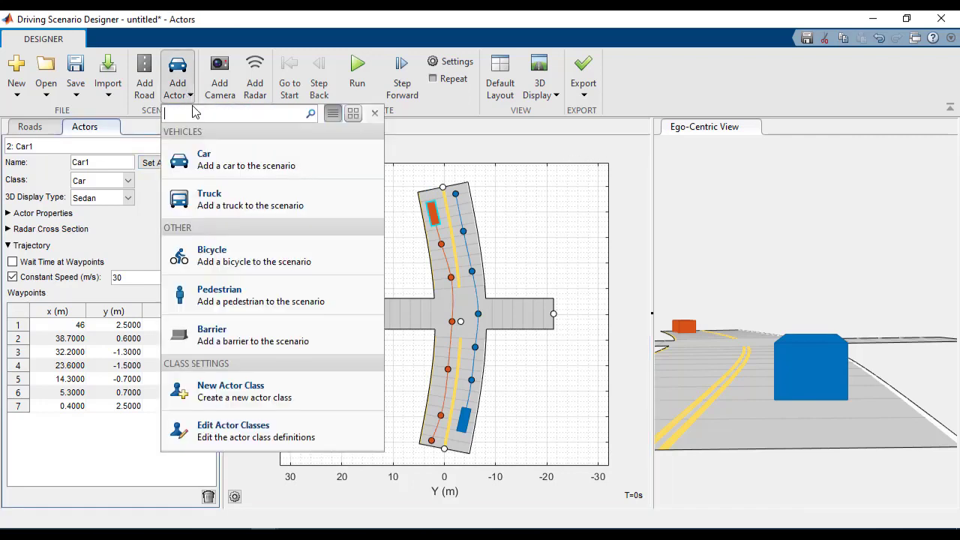
pyautogui.click(240, 264)
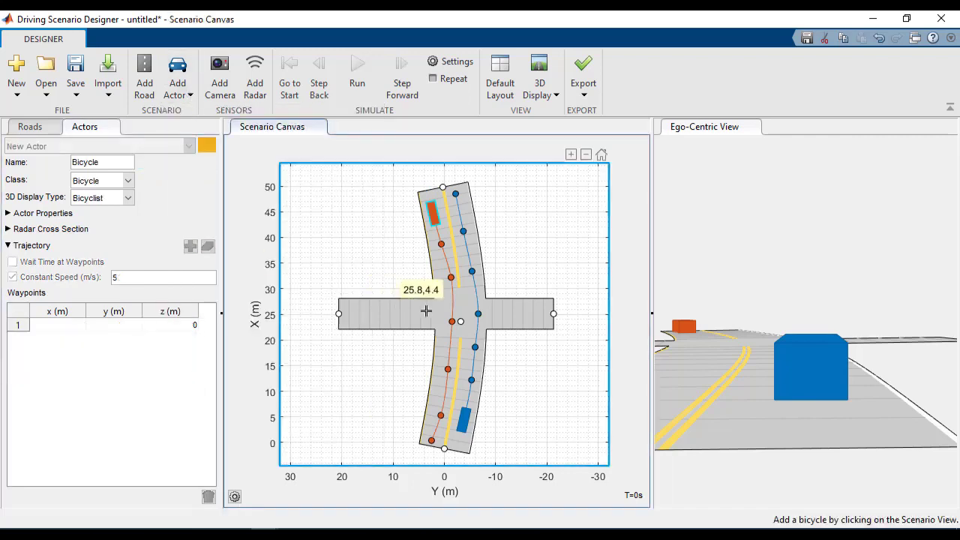
pyautogui.click(494, 306)
pyautogui.click(181, 88)
pyautogui.click(240, 295)
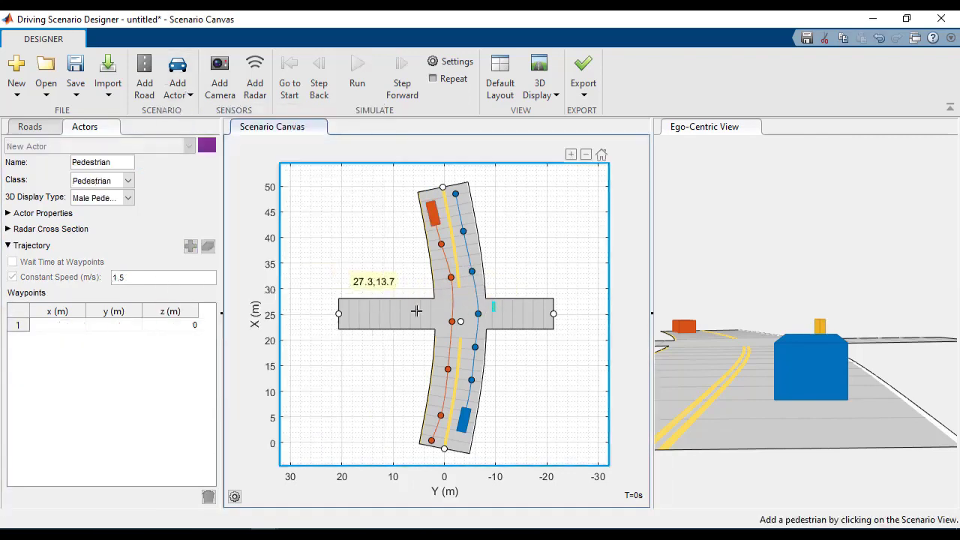
pyautogui.click(491, 322)
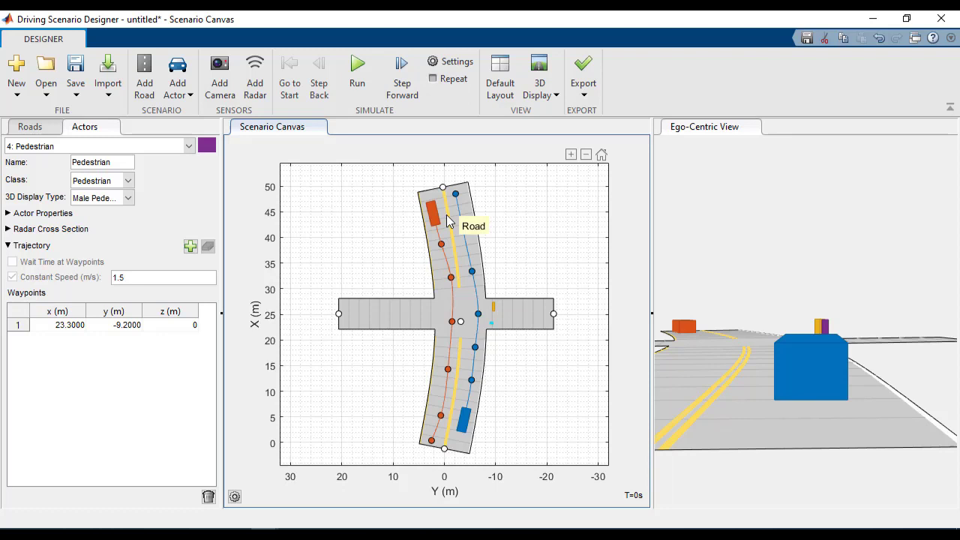
pyautogui.click(358, 75)
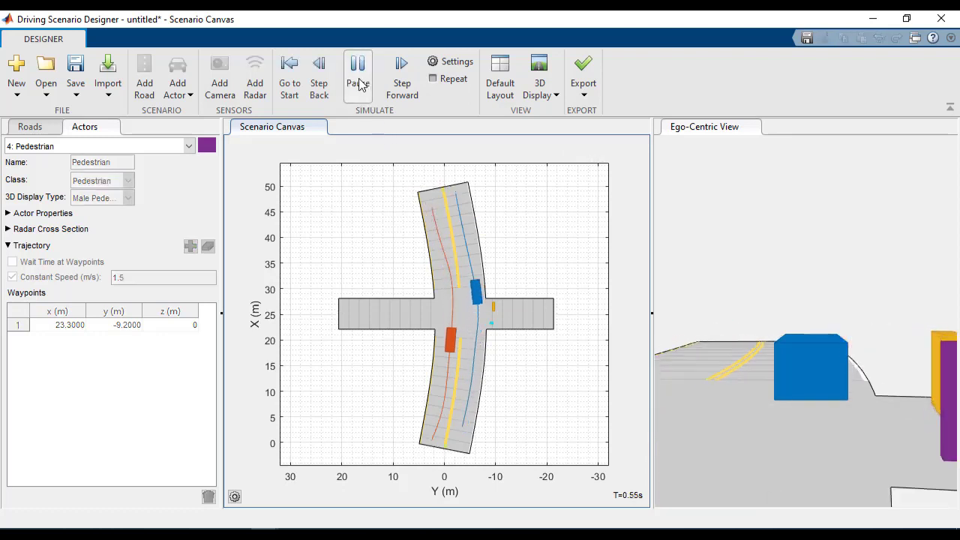
pyautogui.click(291, 79)
pyautogui.click(537, 78)
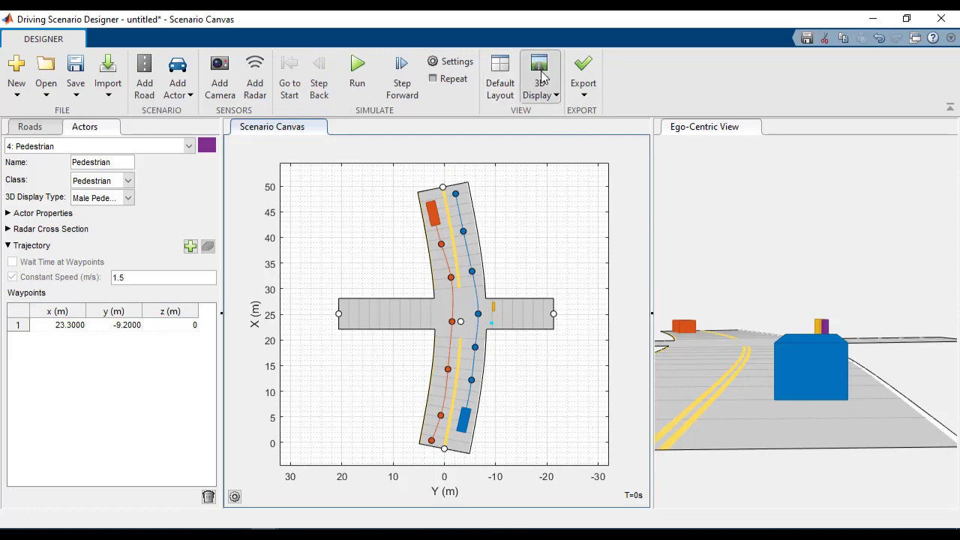
pyautogui.click(568, 122)
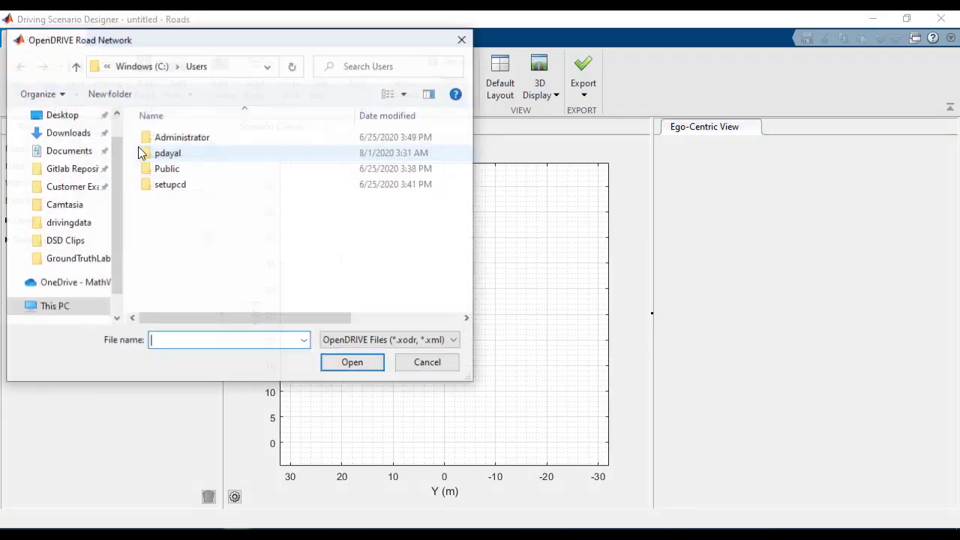
# Go to the pasted examples\driving\data folder in the OpenDRIVE file dialog.
pyautogui.click(235, 69)
pyautogui.hotkey('ctrl', 'v')
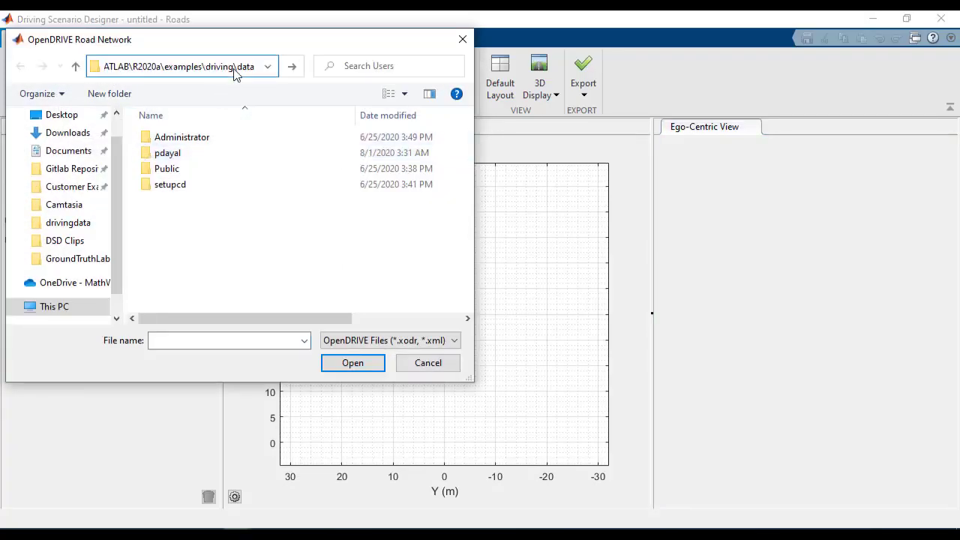
pyautogui.press('Return')
# Open OpenDRIVEUrban.xodr and pan and zoom the canvas onto its junction.
pyautogui.doubleClick(216, 153)
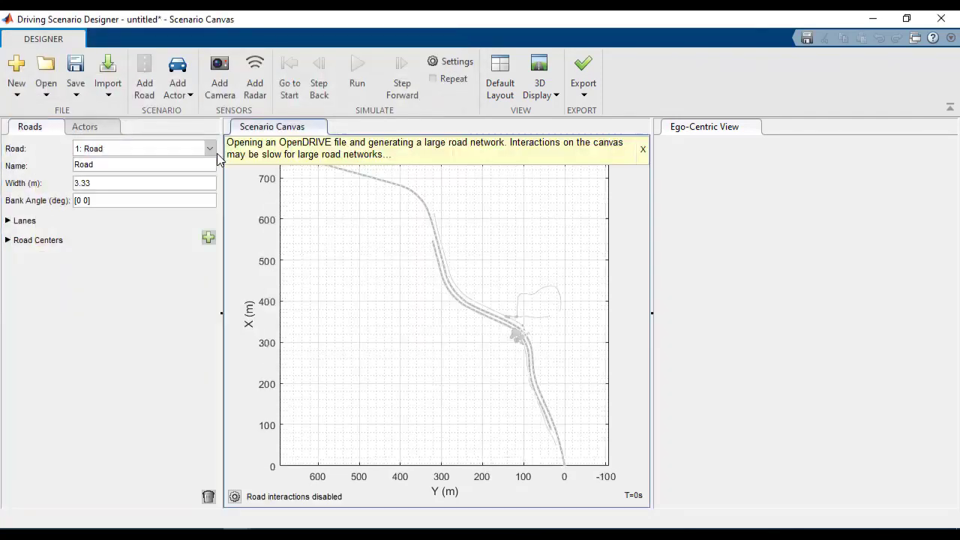
pyautogui.moveTo(489, 337); pyautogui.dragTo(405, 311)
pyautogui.scroll(1, 417, 307)
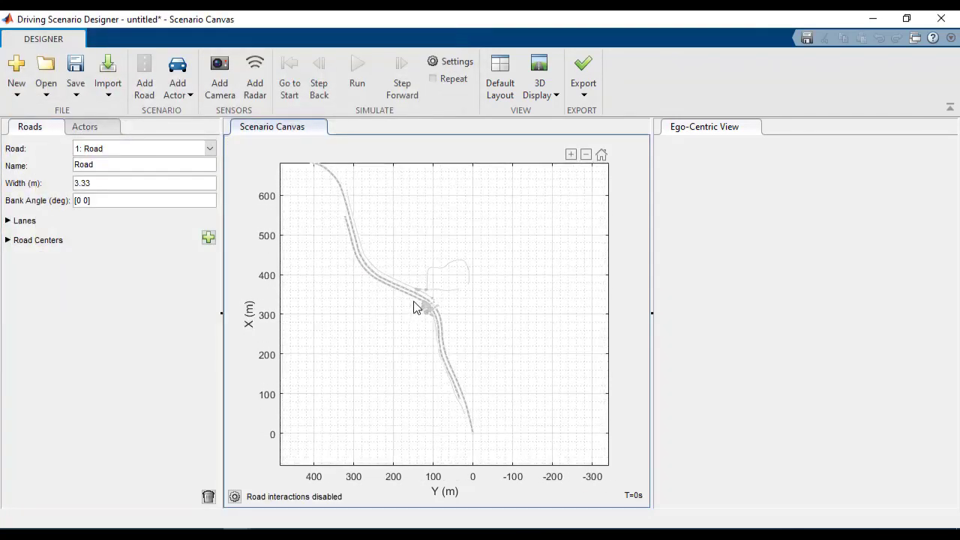
pyautogui.scroll(8, 424, 318)
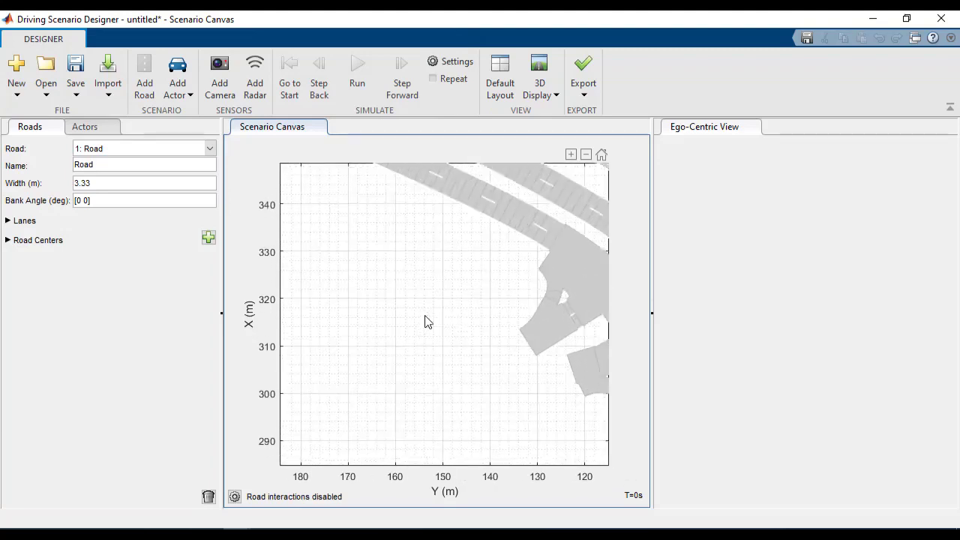
pyautogui.moveTo(425, 321); pyautogui.dragTo(285, 289)
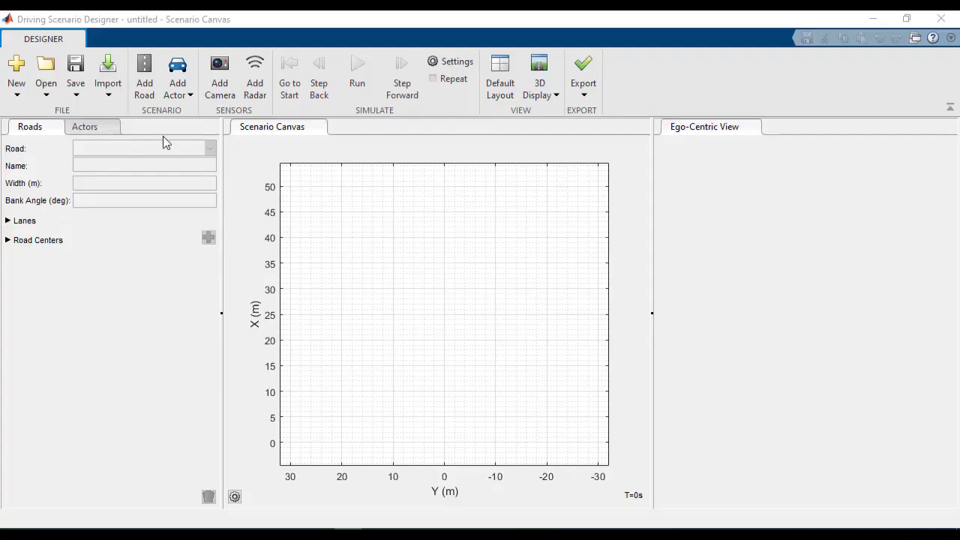
# Start a HERE HD Live Map import with lat and lon, resize the region, download its roads.
pyautogui.click(113, 93)
pyautogui.click(123, 180)
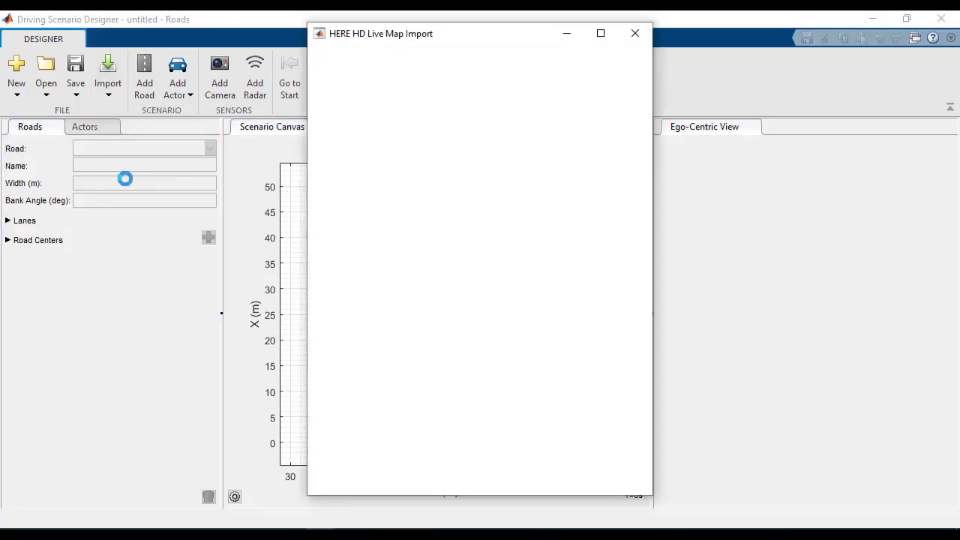
pyautogui.click(434, 113)
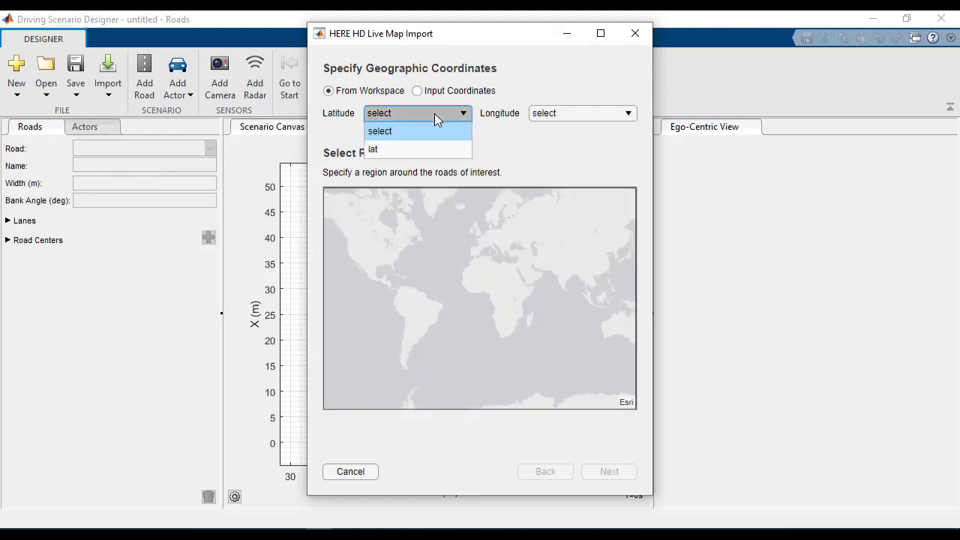
pyautogui.click(426, 149)
pyautogui.click(574, 117)
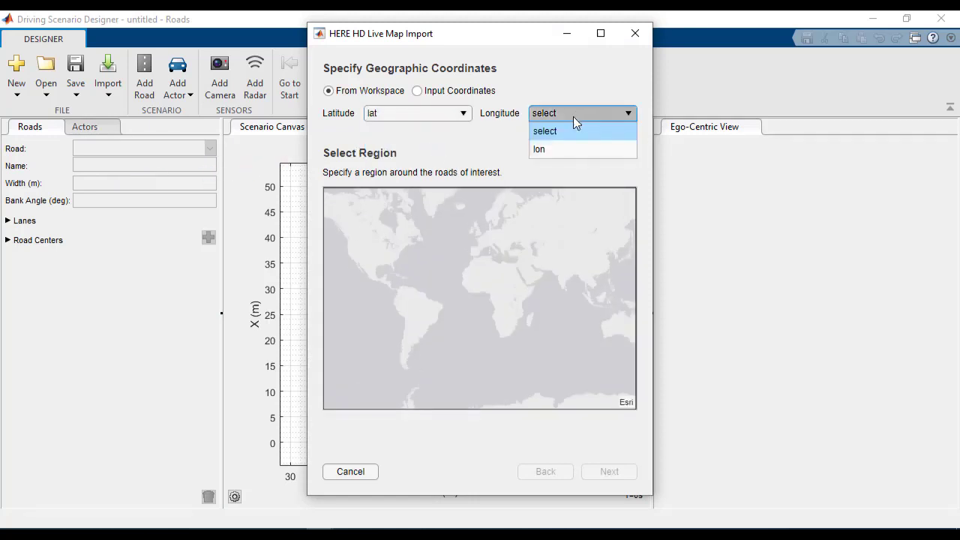
pyautogui.click(563, 149)
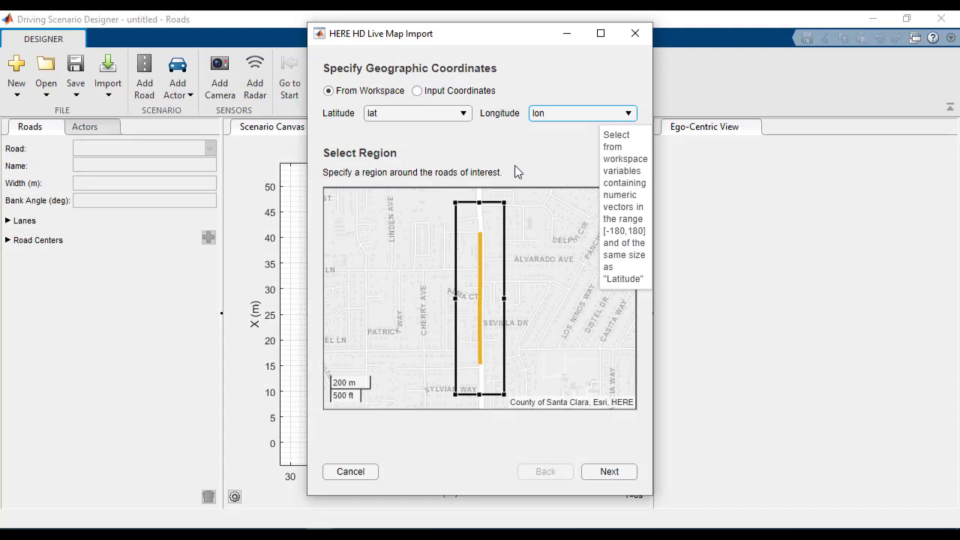
pyautogui.moveTo(503, 299); pyautogui.dragTo(501, 319)
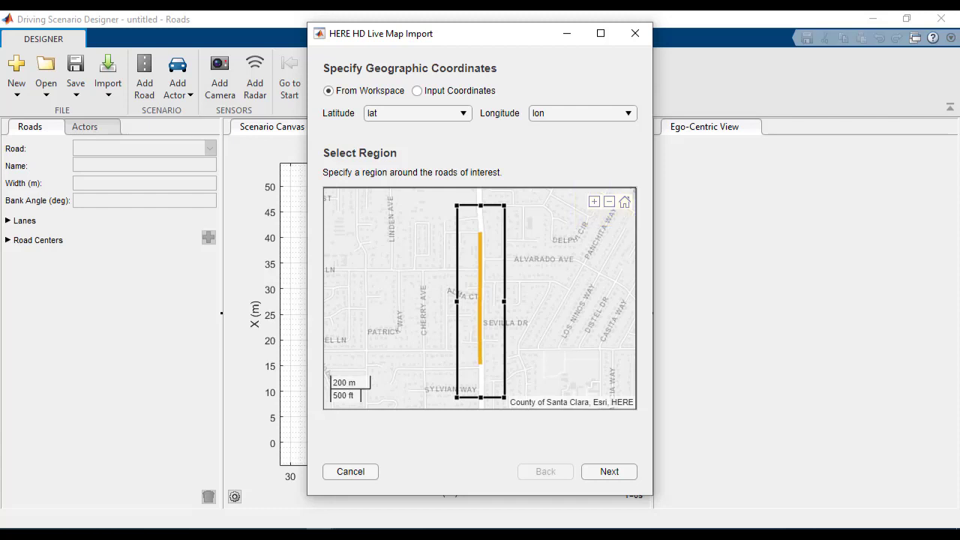
pyautogui.click(599, 468)
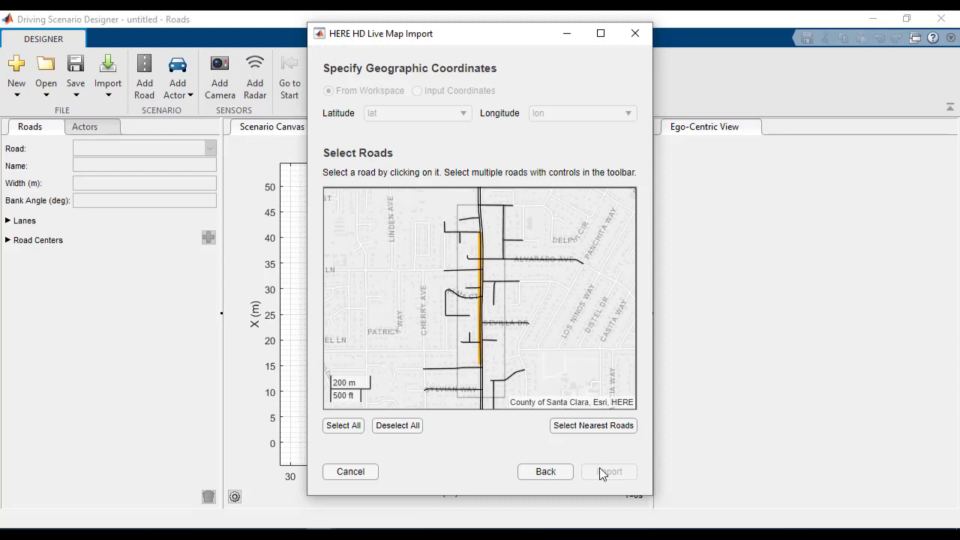
# Select all the downloaded HERE HD roads and import them into the scenario.
pyautogui.click(351, 428)
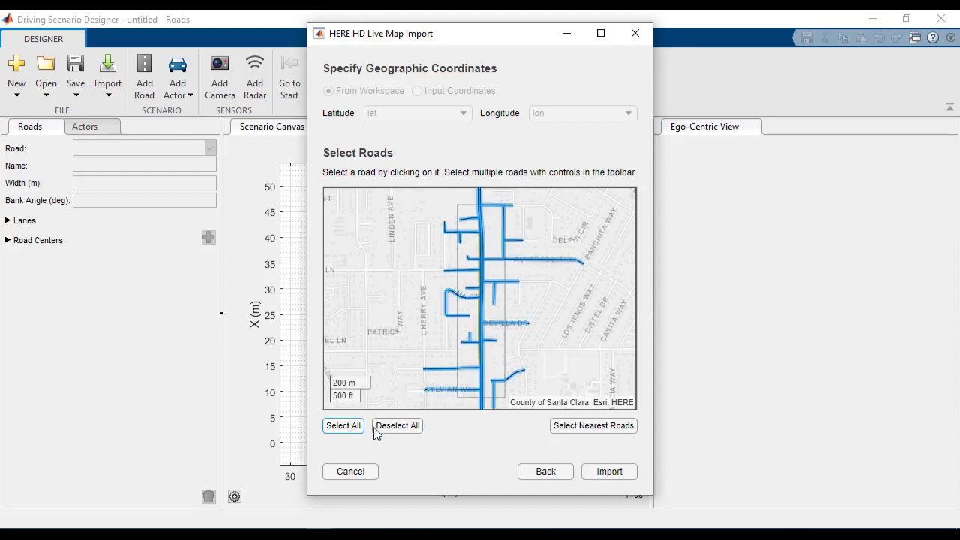
pyautogui.click(599, 476)
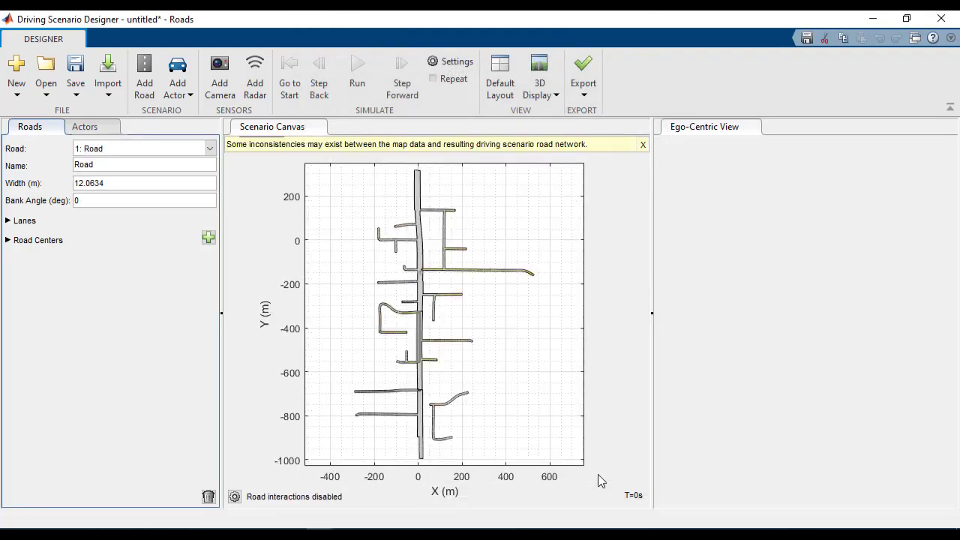
# Dismiss the map-data inconsistency warning above the imported HERE road network.
pyautogui.click(598, 474)
pyautogui.click(643, 144)
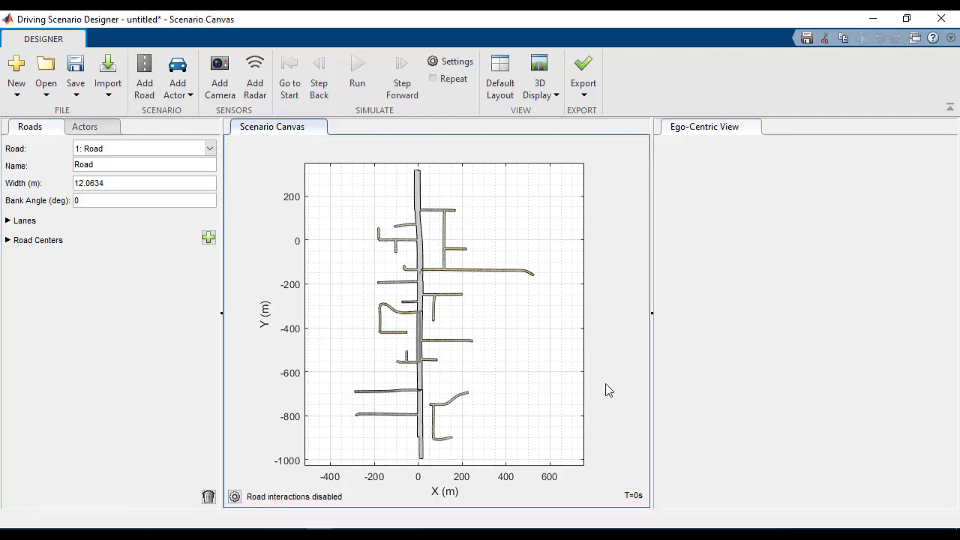